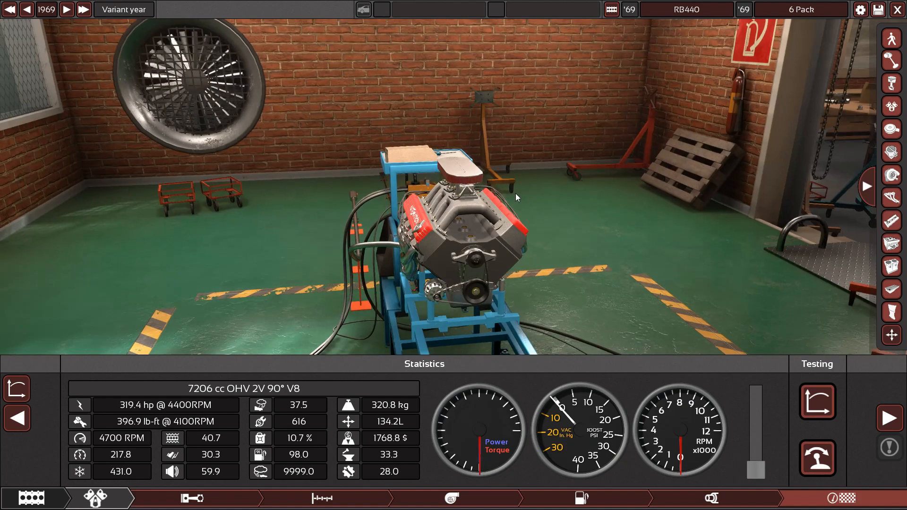
Show the power and torque graphs after orbiting around the running V8 on the dyno.
{"action": "left_click_drag", "start_coordinate": [516, 194], "coordinate": [322, 159]}
{"action": "mouse_move", "coordinate": [478, 170]}
{"action": "left_mouse_down"}
{"action": "mouse_move", "coordinate": [387, 182]}
{"action": "mouse_move", "coordinate": [568, 195]}
{"action": "mouse_move", "coordinate": [357, 202]}
{"action": "mouse_move", "coordinate": [614, 208]}
{"action": "mouse_move", "coordinate": [421, 201]}
{"action": "mouse_move", "coordinate": [463, 237]}
{"action": "mouse_move", "coordinate": [441, 190]}
{"action": "mouse_move", "coordinate": [597, 214]}
{"action": "mouse_move", "coordinate": [364, 222]}
{"action": "mouse_move", "coordinate": [387, 250]}
{"action": "mouse_move", "coordinate": [346, 253]}
{"action": "left_mouse_up"}
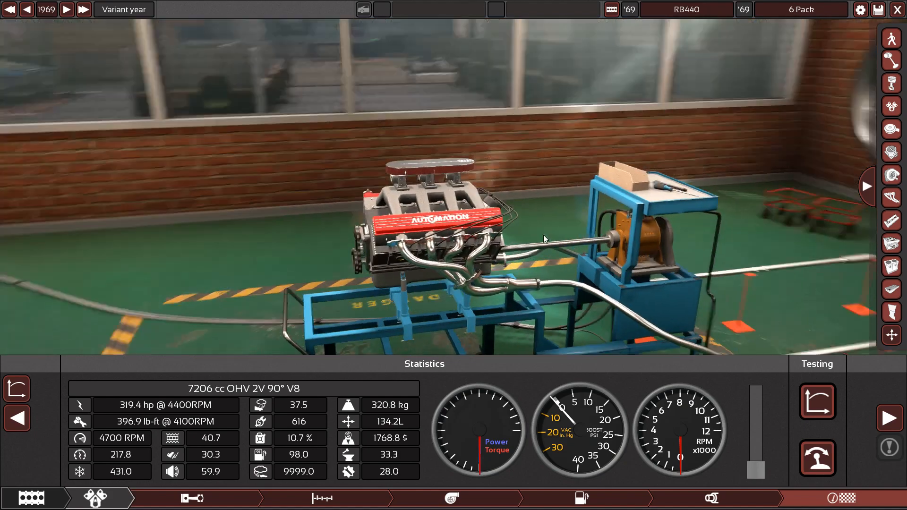
{"action": "left_click_drag", "start_coordinate": [426, 254], "coordinate": [627, 216]}
{"action": "mouse_move", "coordinate": [437, 197]}
{"action": "left_mouse_down"}
{"action": "mouse_move", "coordinate": [343, 234]}
{"action": "mouse_move", "coordinate": [249, 226]}
{"action": "left_mouse_up"}
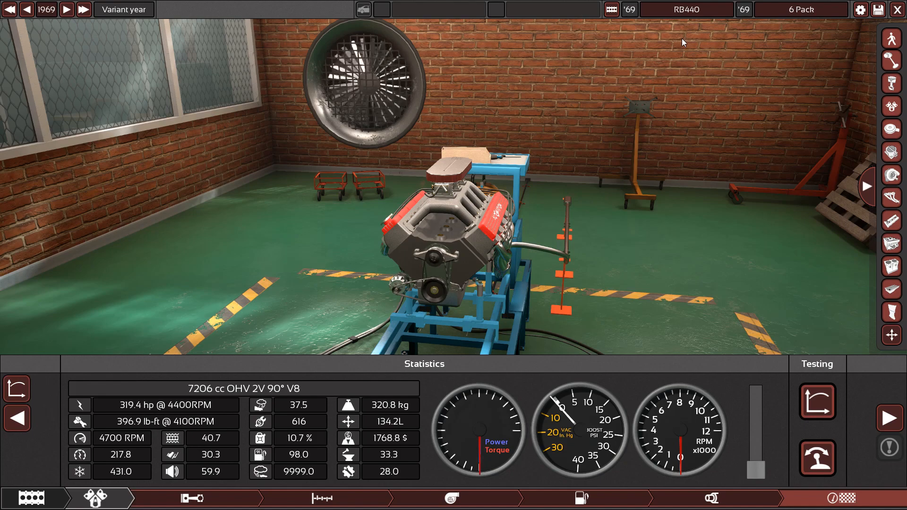
{"action": "mouse_move", "coordinate": [481, 109]}
{"action": "left_mouse_down"}
{"action": "mouse_move", "coordinate": [526, 156]}
{"action": "mouse_move", "coordinate": [387, 160]}
{"action": "left_mouse_up"}
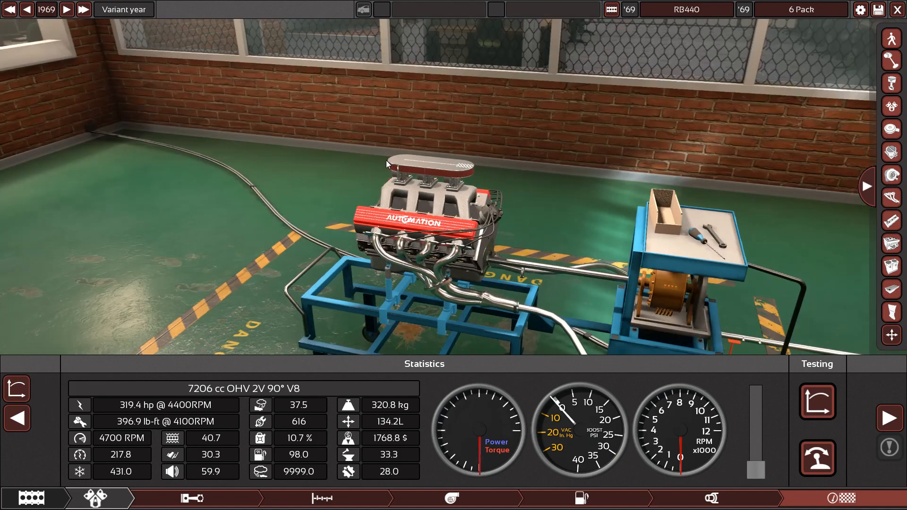
{"action": "left_click_drag", "start_coordinate": [385, 220], "coordinate": [596, 233]}
{"action": "mouse_move", "coordinate": [471, 227]}
{"action": "left_mouse_down"}
{"action": "mouse_move", "coordinate": [523, 191]}
{"action": "mouse_move", "coordinate": [409, 231]}
{"action": "left_mouse_up"}
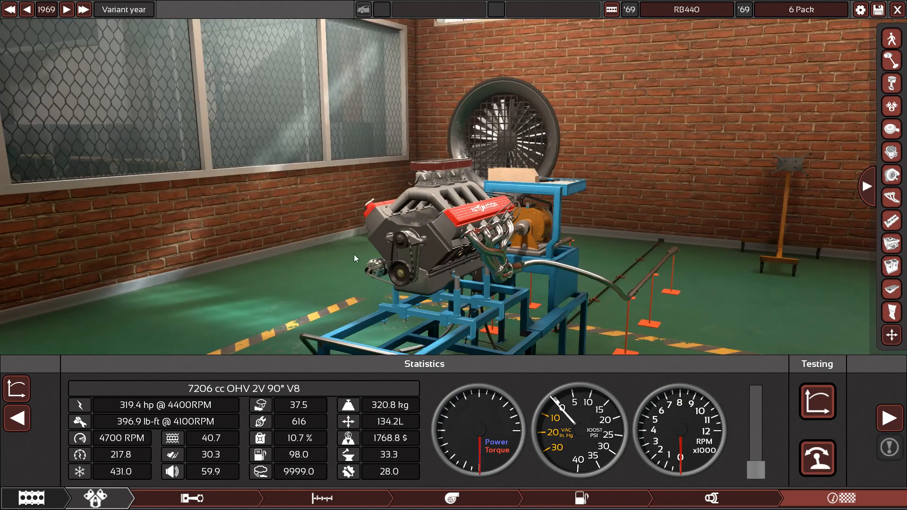
{"action": "left_click", "coordinate": [18, 388]}
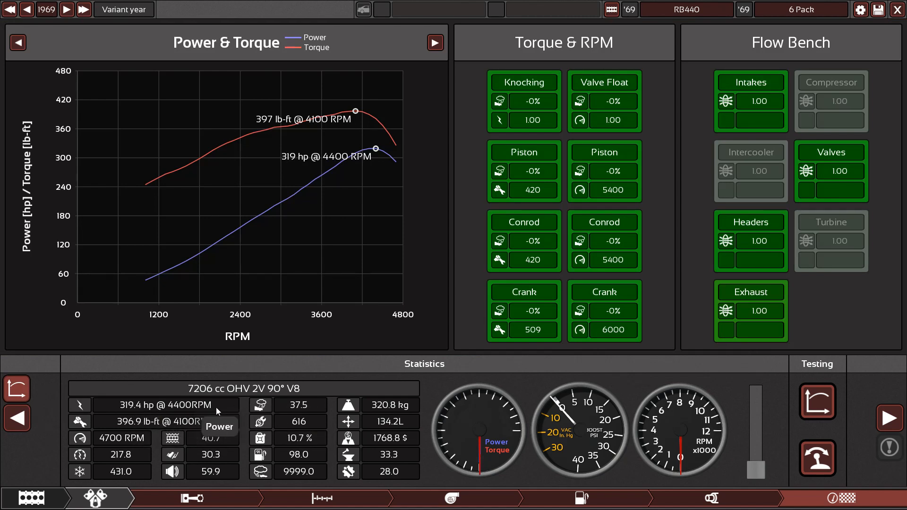
Review the top end and exhaust settings, ending on the fuel system page (triple carbs, 98 RON).
{"action": "left_click", "coordinate": [323, 498]}
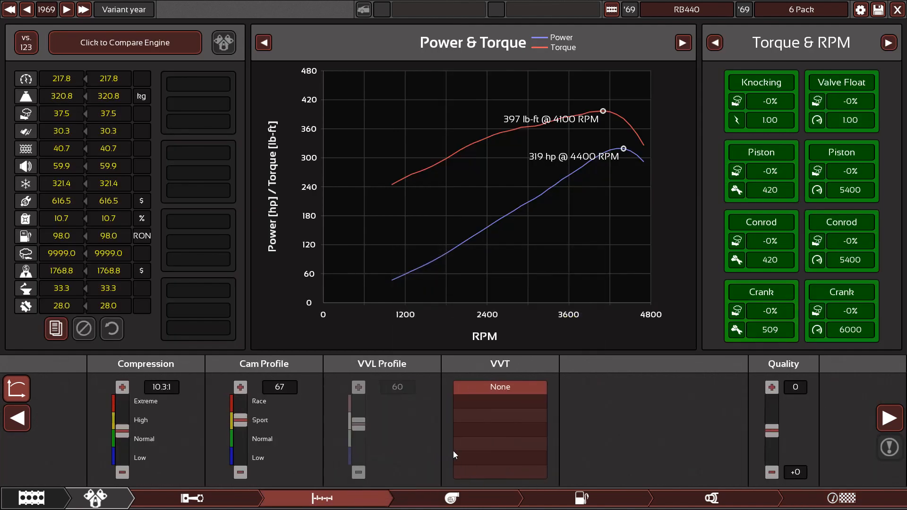
{"action": "left_click", "coordinate": [703, 498]}
{"action": "left_click", "coordinate": [598, 504]}
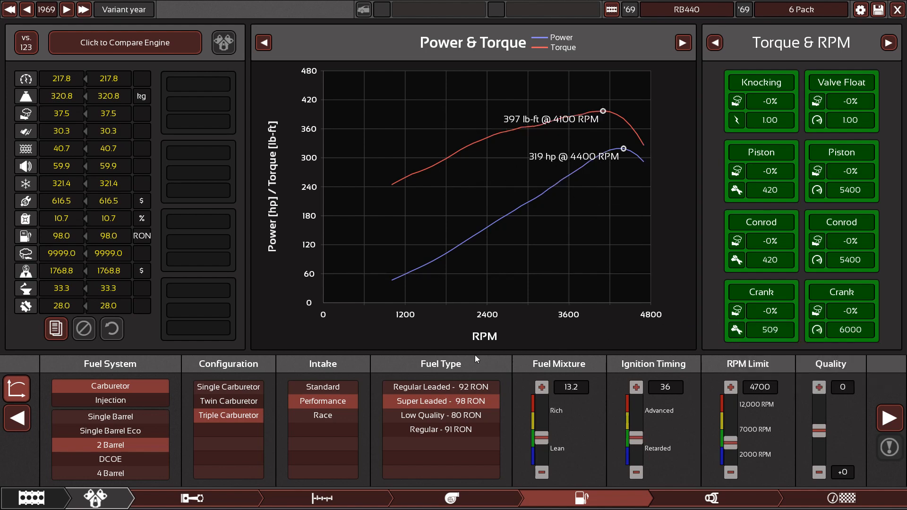
Hide the graphs and orbit to a close side view of the running engine.
{"action": "left_click", "coordinate": [9, 409]}
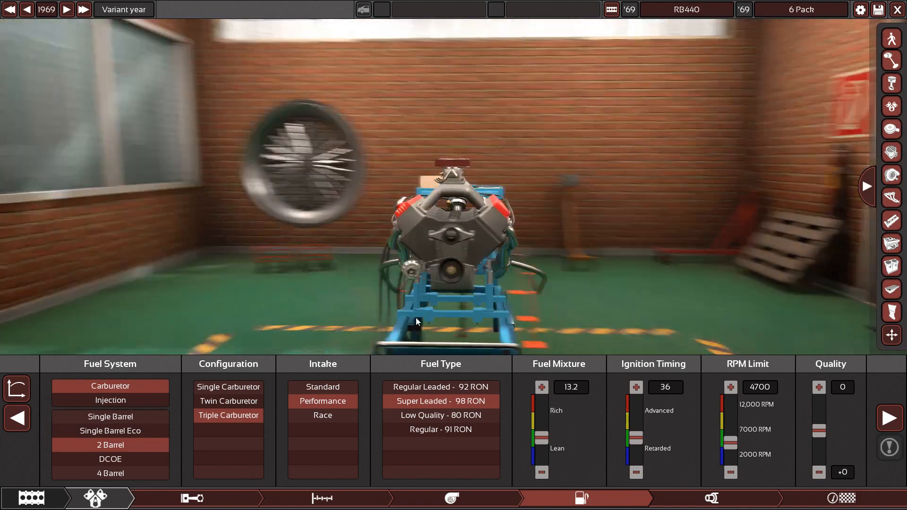
{"action": "mouse_move", "coordinate": [416, 318]}
{"action": "left_mouse_down"}
{"action": "mouse_move", "coordinate": [601, 322]}
{"action": "mouse_move", "coordinate": [358, 320]}
{"action": "mouse_move", "coordinate": [420, 308]}
{"action": "left_mouse_up"}
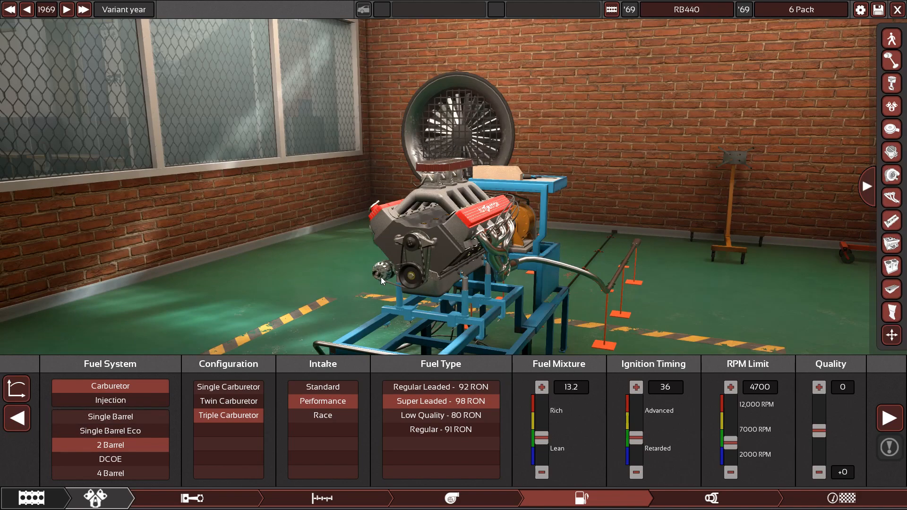
{"action": "mouse_move", "coordinate": [381, 277]}
{"action": "left_mouse_down"}
{"action": "mouse_move", "coordinate": [607, 286]}
{"action": "mouse_move", "coordinate": [335, 266]}
{"action": "mouse_move", "coordinate": [345, 272]}
{"action": "mouse_move", "coordinate": [201, 279]}
{"action": "mouse_move", "coordinate": [328, 278]}
{"action": "mouse_move", "coordinate": [402, 265]}
{"action": "mouse_move", "coordinate": [447, 274]}
{"action": "left_mouse_up"}
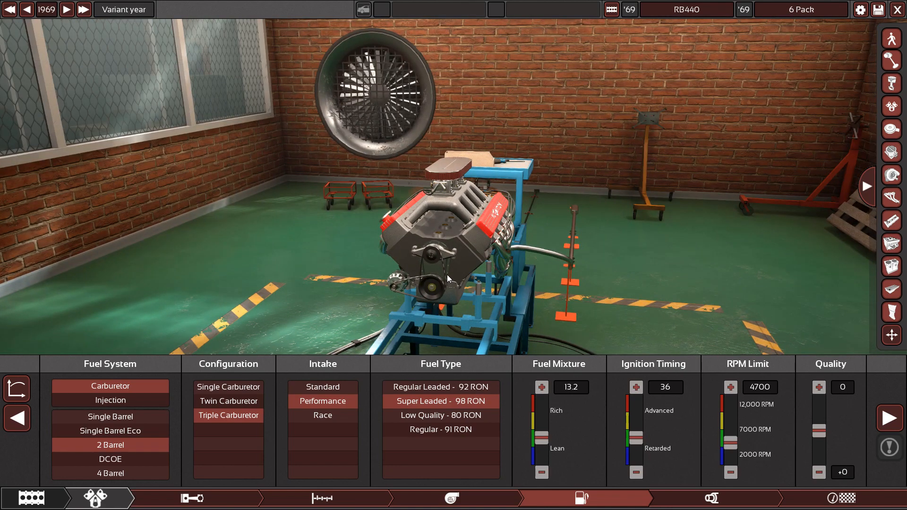
{"action": "left_click_drag", "start_coordinate": [447, 274], "coordinate": [521, 272]}
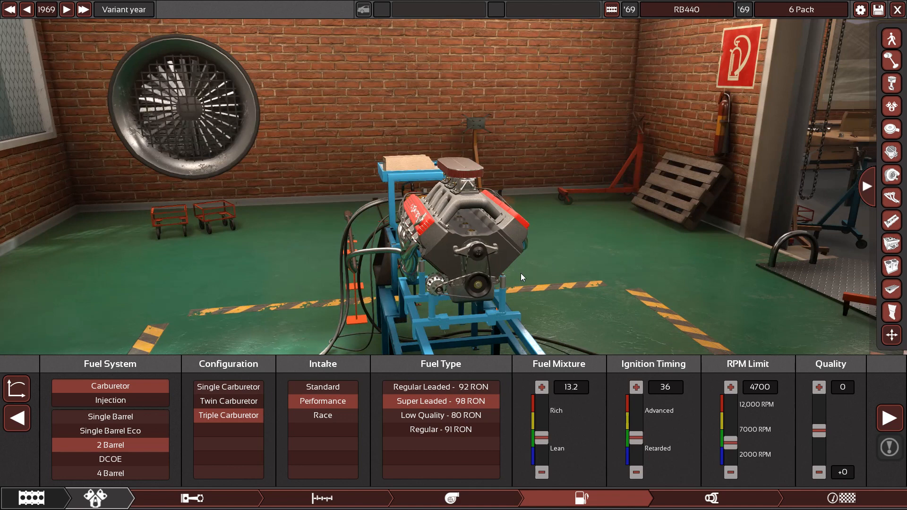
{"action": "left_click_drag", "start_coordinate": [521, 273], "coordinate": [534, 272]}
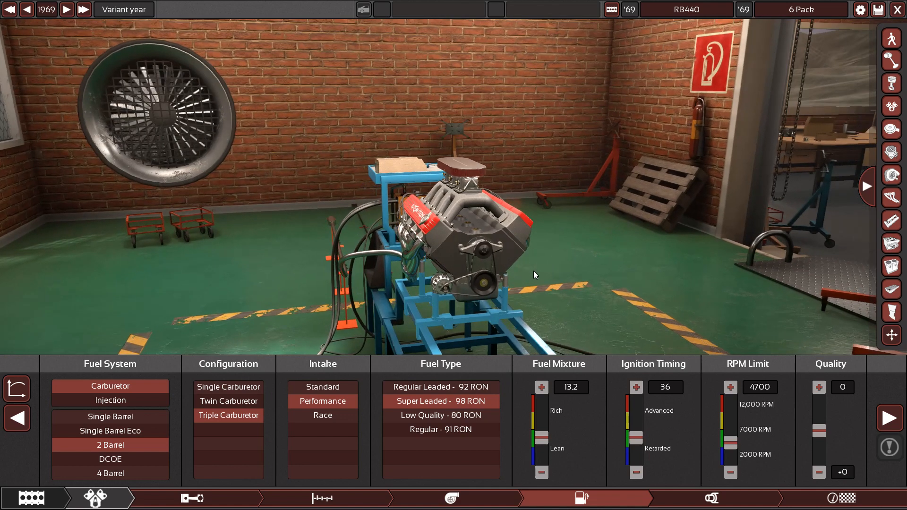
{"action": "left_click_drag", "start_coordinate": [534, 271], "coordinate": [544, 270]}
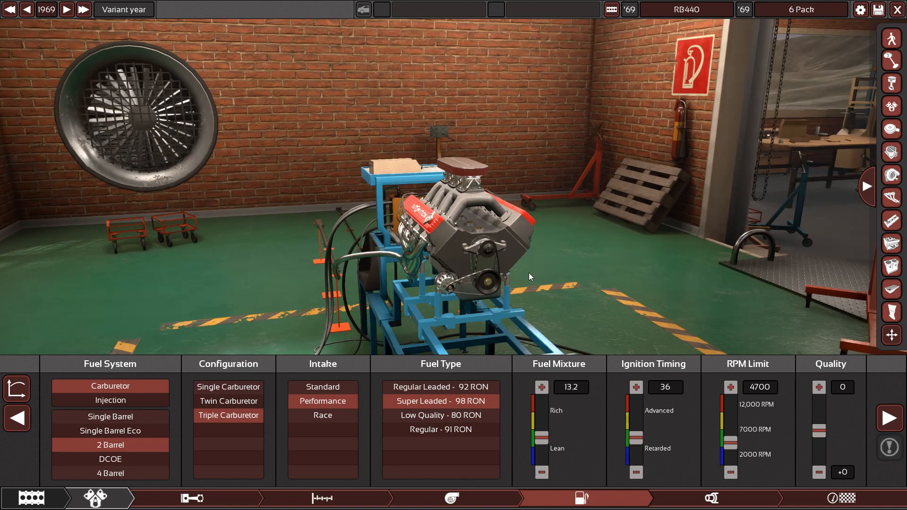
Orbit around to see the headers, the dyno and the engine's rear.
{"action": "mouse_move", "coordinate": [532, 274]}
{"action": "left_mouse_down"}
{"action": "mouse_move", "coordinate": [334, 273]}
{"action": "mouse_move", "coordinate": [351, 272]}
{"action": "mouse_move", "coordinate": [250, 285]}
{"action": "left_mouse_up"}
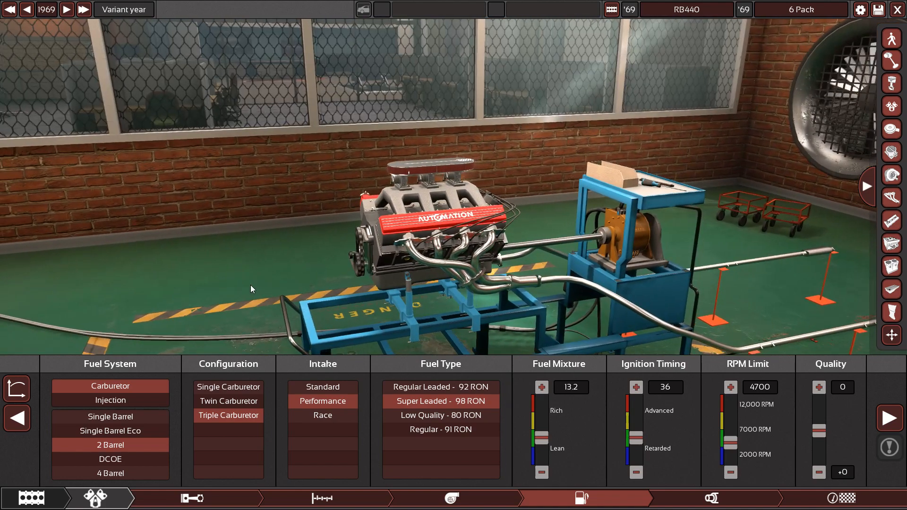
{"action": "mouse_move", "coordinate": [248, 286]}
{"action": "left_mouse_down"}
{"action": "mouse_move", "coordinate": [145, 278]}
{"action": "mouse_move", "coordinate": [400, 280]}
{"action": "left_mouse_up"}
{"action": "mouse_move", "coordinate": [543, 284]}
{"action": "left_mouse_down"}
{"action": "mouse_move", "coordinate": [420, 291]}
{"action": "mouse_move", "coordinate": [265, 273]}
{"action": "mouse_move", "coordinate": [457, 247]}
{"action": "mouse_move", "coordinate": [560, 248]}
{"action": "left_mouse_up"}
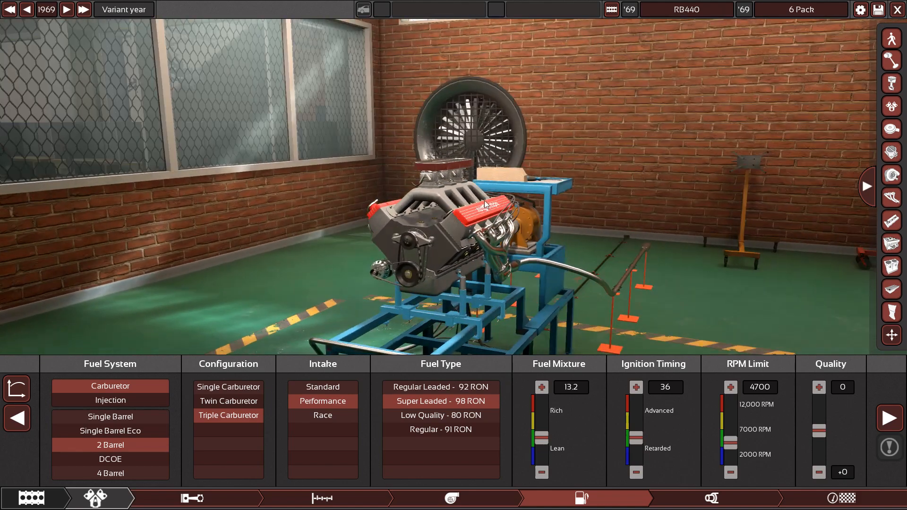
{"action": "mouse_move", "coordinate": [484, 201]}
{"action": "left_mouse_down"}
{"action": "mouse_move", "coordinate": [359, 232]}
{"action": "mouse_move", "coordinate": [354, 264]}
{"action": "left_mouse_up"}
{"action": "mouse_move", "coordinate": [287, 264]}
{"action": "left_mouse_down"}
{"action": "mouse_move", "coordinate": [151, 247]}
{"action": "mouse_move", "coordinate": [246, 235]}
{"action": "mouse_move", "coordinate": [628, 249]}
{"action": "mouse_move", "coordinate": [698, 230]}
{"action": "mouse_move", "coordinate": [652, 235]}
{"action": "mouse_move", "coordinate": [633, 218]}
{"action": "mouse_move", "coordinate": [618, 220]}
{"action": "left_mouse_up"}
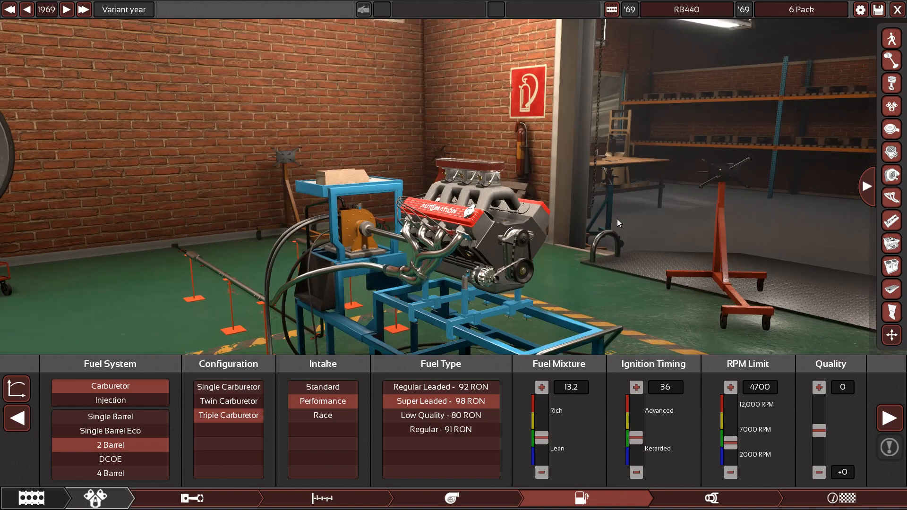
{"action": "left_click_drag", "start_coordinate": [617, 219], "coordinate": [512, 222]}
{"action": "key", "text": "Escape"}
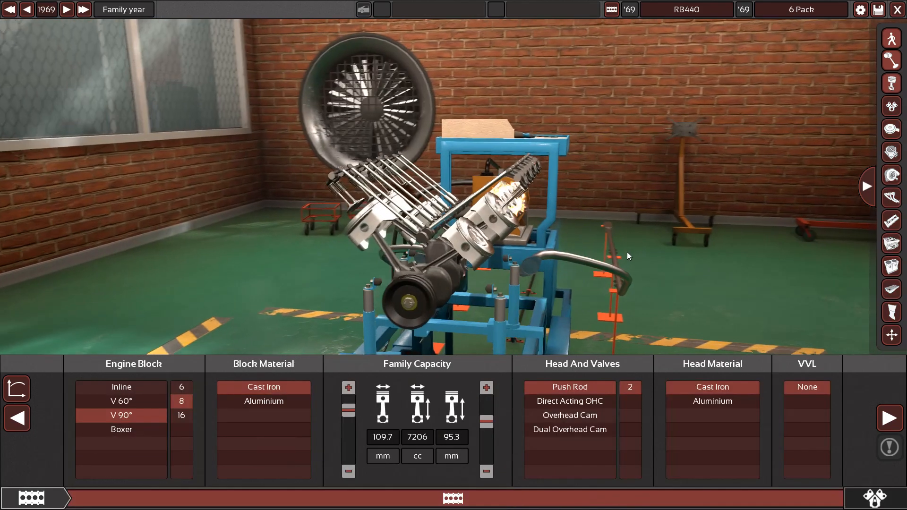
{"action": "mouse_move", "coordinate": [628, 252]}
{"action": "left_mouse_down"}
{"action": "mouse_move", "coordinate": [555, 275]}
{"action": "mouse_move", "coordinate": [305, 256]}
{"action": "mouse_move", "coordinate": [462, 249]}
{"action": "mouse_move", "coordinate": [540, 257]}
{"action": "mouse_move", "coordinate": [569, 270]}
{"action": "mouse_move", "coordinate": [514, 260]}
{"action": "mouse_move", "coordinate": [299, 295]}
{"action": "left_mouse_up"}
{"action": "mouse_move", "coordinate": [373, 280]}
{"action": "left_mouse_down"}
{"action": "mouse_move", "coordinate": [341, 277]}
{"action": "mouse_move", "coordinate": [475, 254]}
{"action": "left_mouse_up"}
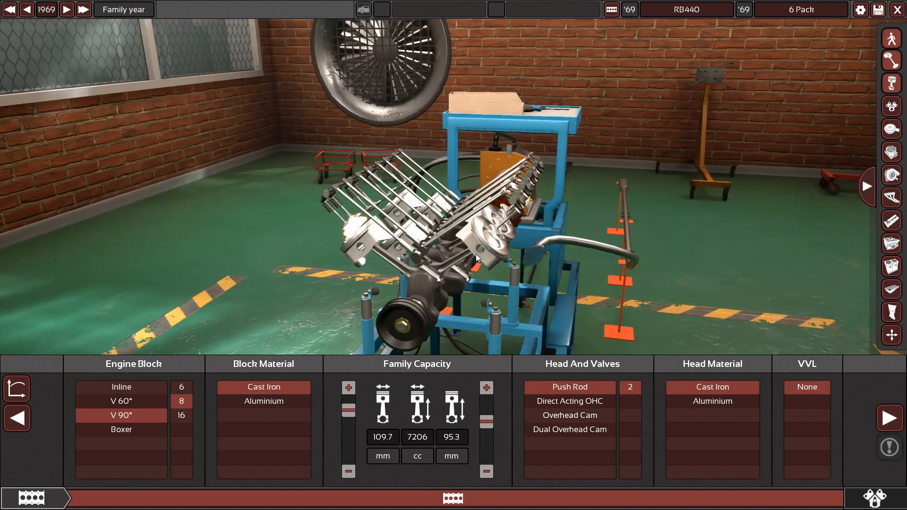
{"action": "left_click_drag", "start_coordinate": [418, 251], "coordinate": [356, 246]}
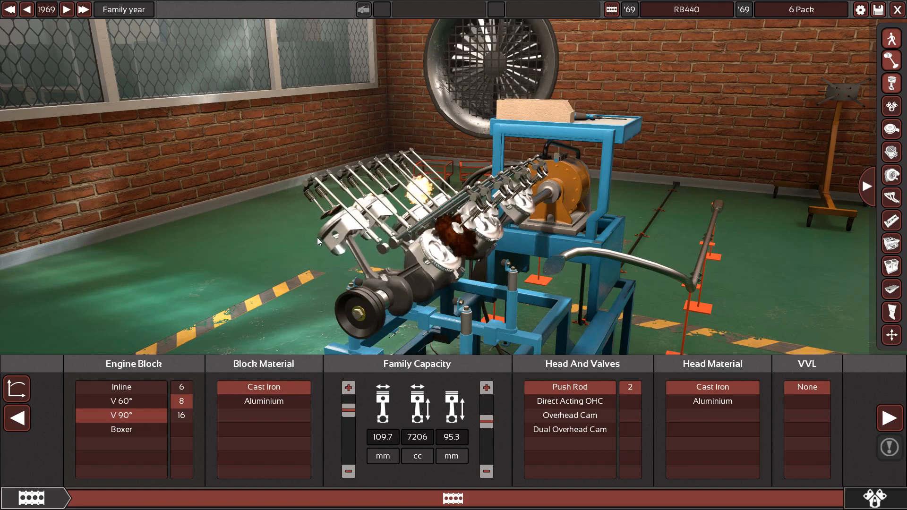
{"action": "mouse_move", "coordinate": [318, 238]}
{"action": "left_mouse_down"}
{"action": "mouse_move", "coordinate": [264, 241]}
{"action": "mouse_move", "coordinate": [330, 276]}
{"action": "mouse_move", "coordinate": [213, 319]}
{"action": "left_mouse_up"}
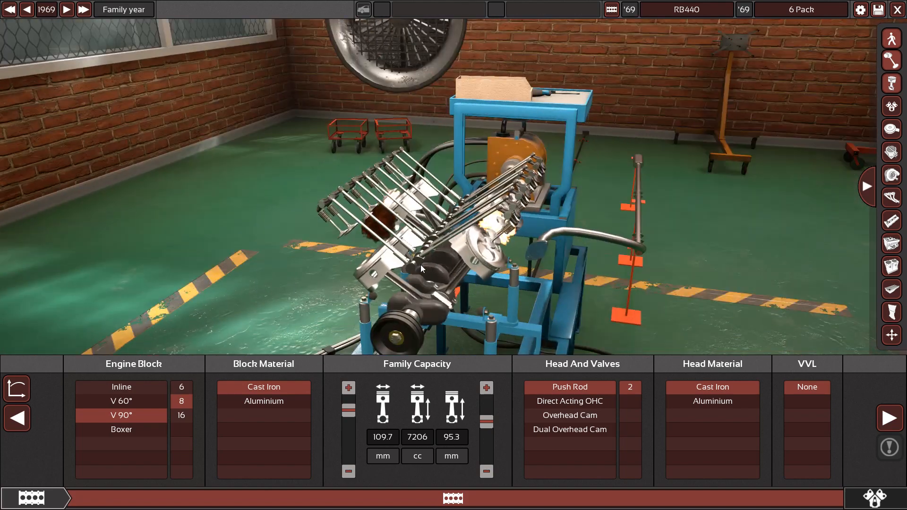
Show the graphs and raise the variant's rev limit to 4800 RPM in the fuel system settings.
{"action": "left_click", "coordinate": [18, 389]}
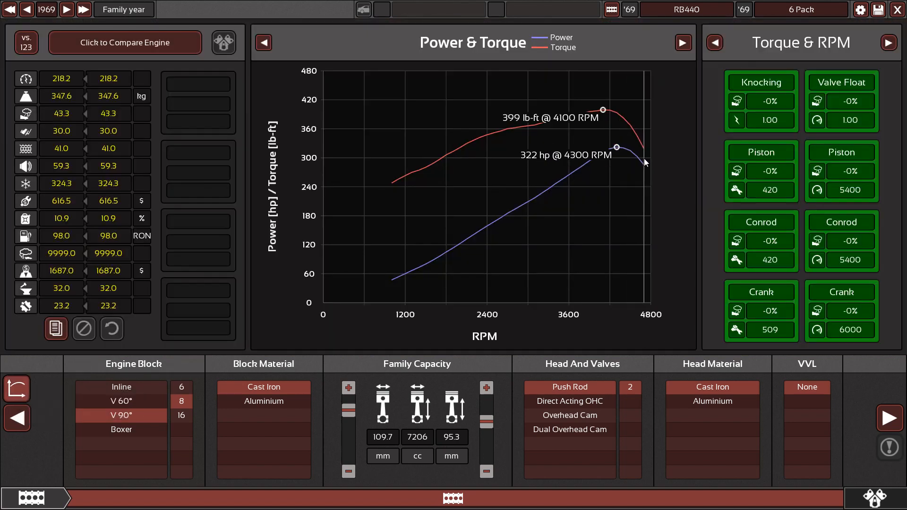
{"action": "left_click", "coordinate": [680, 498]}
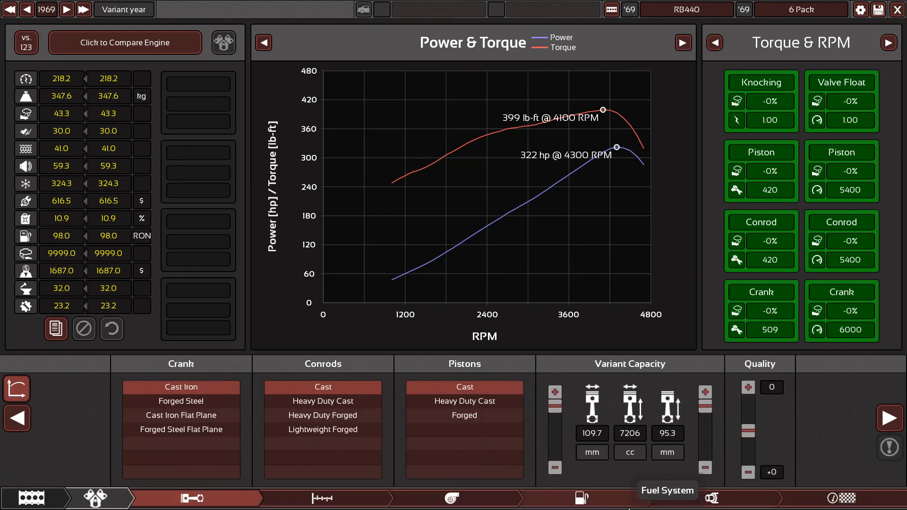
{"action": "left_click", "coordinate": [582, 498]}
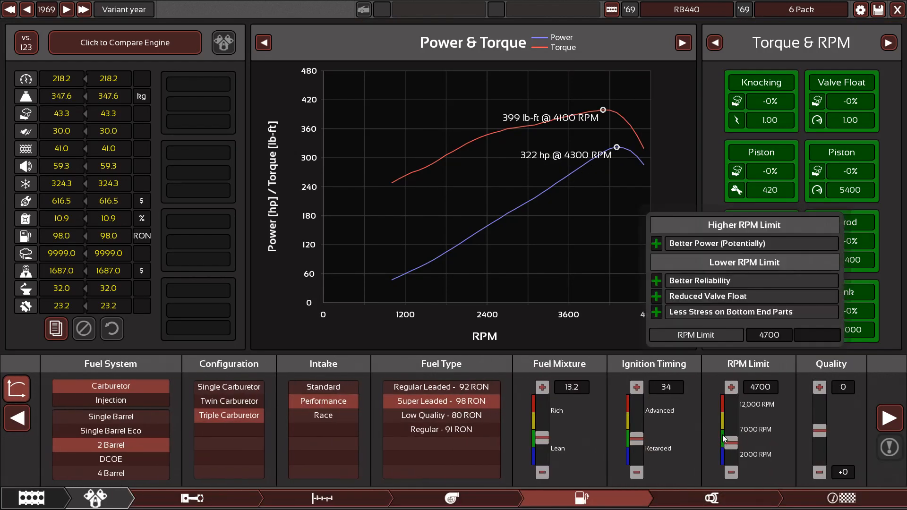
{"action": "left_click", "coordinate": [724, 440]}
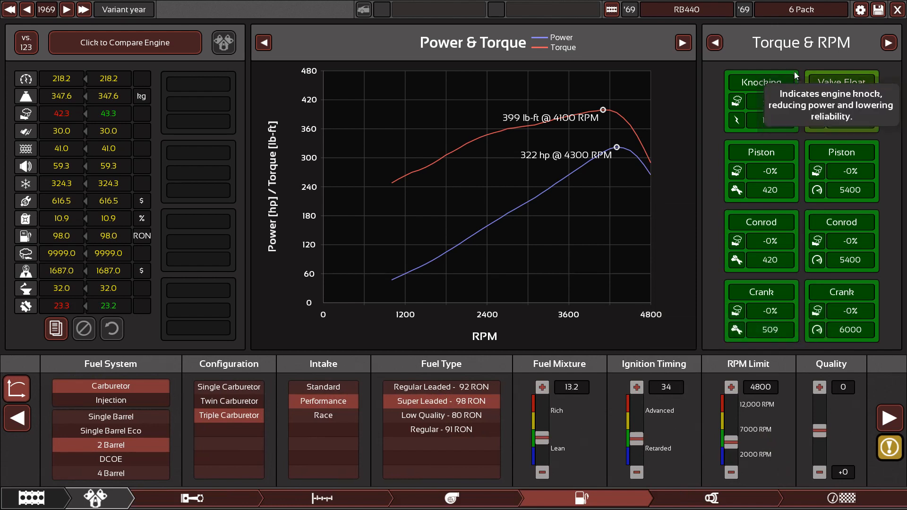
Bring the rev limit back to 4700 RPM, return to the family page and hide the graphs.
{"action": "left_click", "coordinate": [736, 424]}
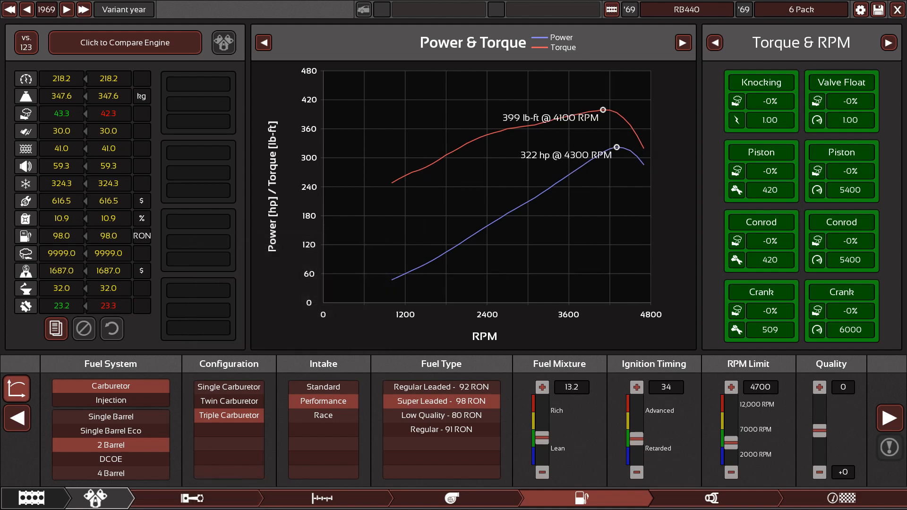
{"action": "left_click", "coordinate": [31, 497]}
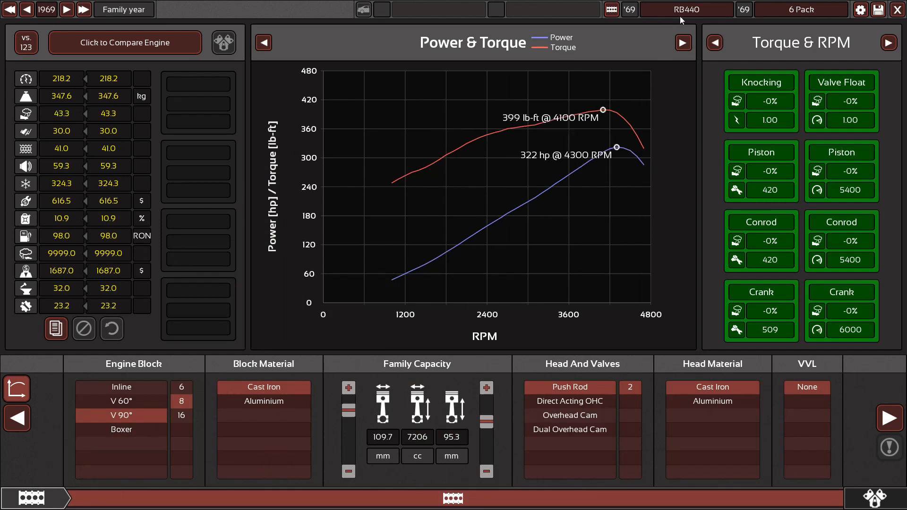
{"action": "left_click", "coordinate": [18, 388]}
View the engine from overhead and switch to the variant's crank, conrod and piston options.
{"action": "mouse_move", "coordinate": [408, 202]}
{"action": "left_mouse_down"}
{"action": "mouse_move", "coordinate": [723, 272]}
{"action": "mouse_move", "coordinate": [341, 253]}
{"action": "mouse_move", "coordinate": [248, 282]}
{"action": "mouse_move", "coordinate": [531, 251]}
{"action": "mouse_move", "coordinate": [418, 268]}
{"action": "mouse_move", "coordinate": [448, 215]}
{"action": "mouse_move", "coordinate": [516, 248]}
{"action": "mouse_move", "coordinate": [420, 239]}
{"action": "mouse_move", "coordinate": [570, 239]}
{"action": "left_mouse_up"}
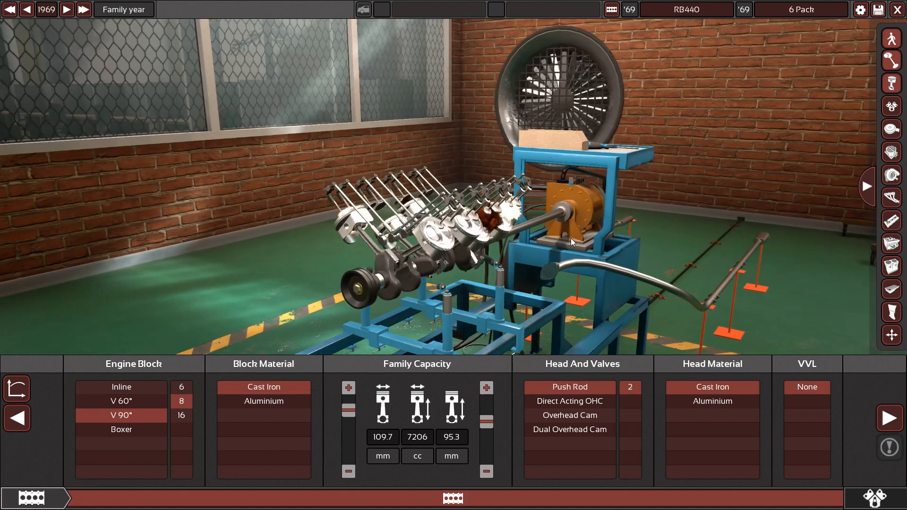
{"action": "key", "text": "Tab"}
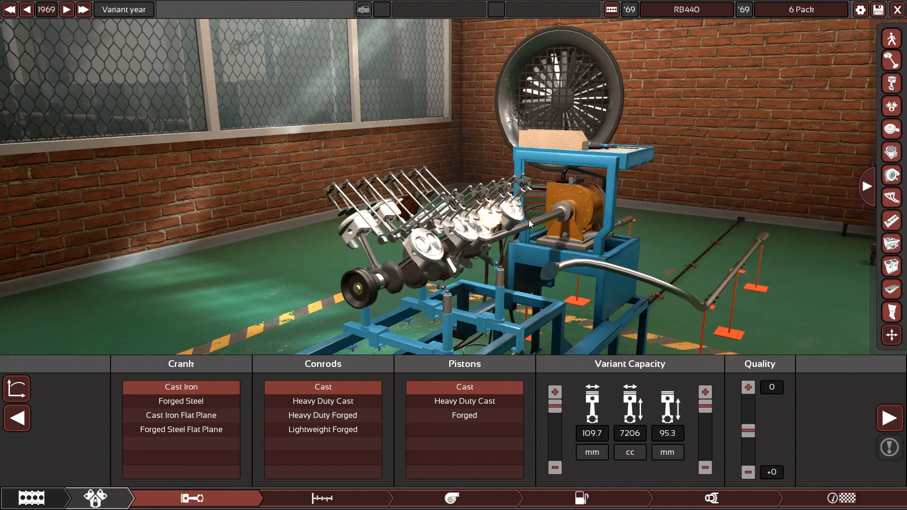
{"action": "left_click_drag", "start_coordinate": [529, 220], "coordinate": [640, 216]}
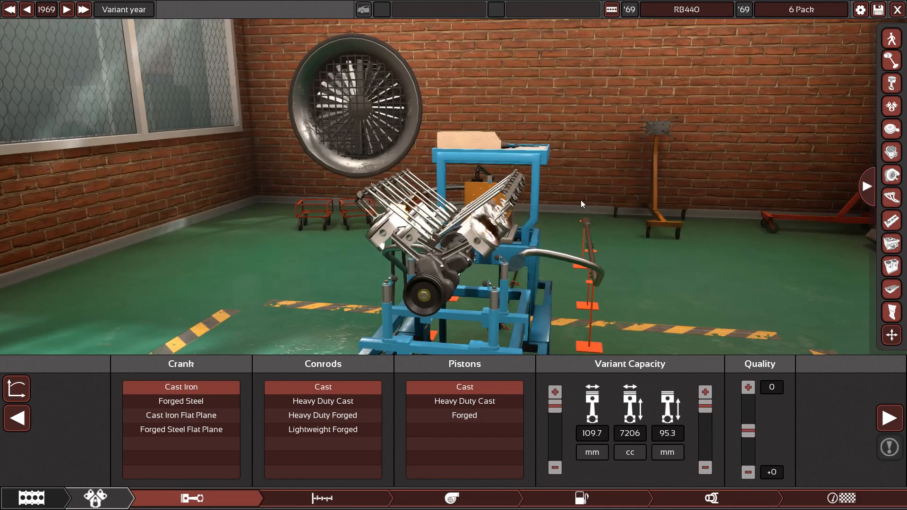
Orbit the engine with the right sidebar collapsed, then bring up the exhaust settings.
{"action": "left_click_drag", "start_coordinate": [566, 253], "coordinate": [291, 262]}
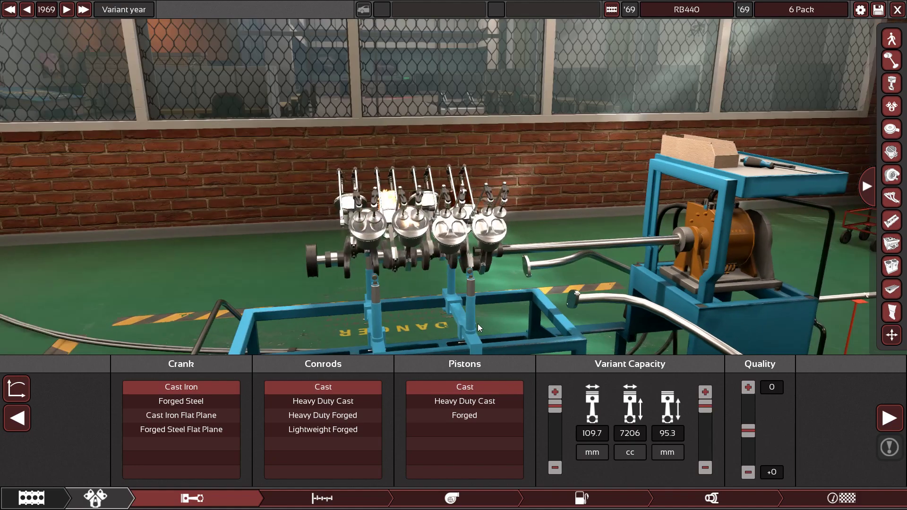
{"action": "mouse_move", "coordinate": [478, 325]}
{"action": "left_mouse_down"}
{"action": "mouse_move", "coordinate": [519, 320]}
{"action": "mouse_move", "coordinate": [482, 292]}
{"action": "mouse_move", "coordinate": [591, 295]}
{"action": "mouse_move", "coordinate": [481, 291]}
{"action": "mouse_move", "coordinate": [317, 262]}
{"action": "mouse_move", "coordinate": [538, 279]}
{"action": "mouse_move", "coordinate": [290, 280]}
{"action": "mouse_move", "coordinate": [358, 322]}
{"action": "mouse_move", "coordinate": [521, 335]}
{"action": "mouse_move", "coordinate": [560, 297]}
{"action": "mouse_move", "coordinate": [429, 306]}
{"action": "mouse_move", "coordinate": [504, 299]}
{"action": "mouse_move", "coordinate": [381, 287]}
{"action": "mouse_move", "coordinate": [534, 286]}
{"action": "mouse_move", "coordinate": [511, 272]}
{"action": "mouse_move", "coordinate": [394, 262]}
{"action": "mouse_move", "coordinate": [567, 254]}
{"action": "mouse_move", "coordinate": [546, 253]}
{"action": "mouse_move", "coordinate": [682, 267]}
{"action": "mouse_move", "coordinate": [620, 259]}
{"action": "mouse_move", "coordinate": [653, 260]}
{"action": "left_mouse_up"}
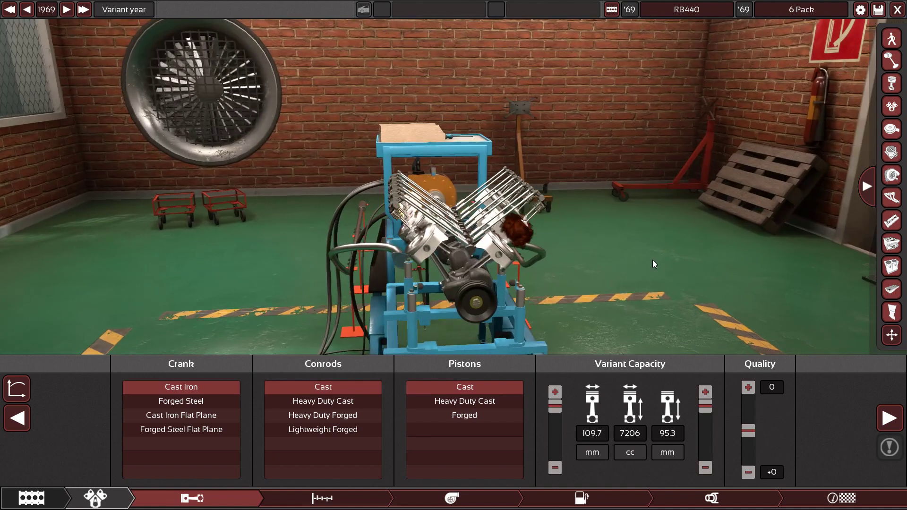
{"action": "left_click", "coordinate": [866, 187]}
{"action": "mouse_move", "coordinate": [774, 199]}
{"action": "left_mouse_down"}
{"action": "mouse_move", "coordinate": [476, 241]}
{"action": "mouse_move", "coordinate": [598, 306]}
{"action": "mouse_move", "coordinate": [746, 276]}
{"action": "mouse_move", "coordinate": [622, 265]}
{"action": "mouse_move", "coordinate": [656, 261]}
{"action": "left_mouse_up"}
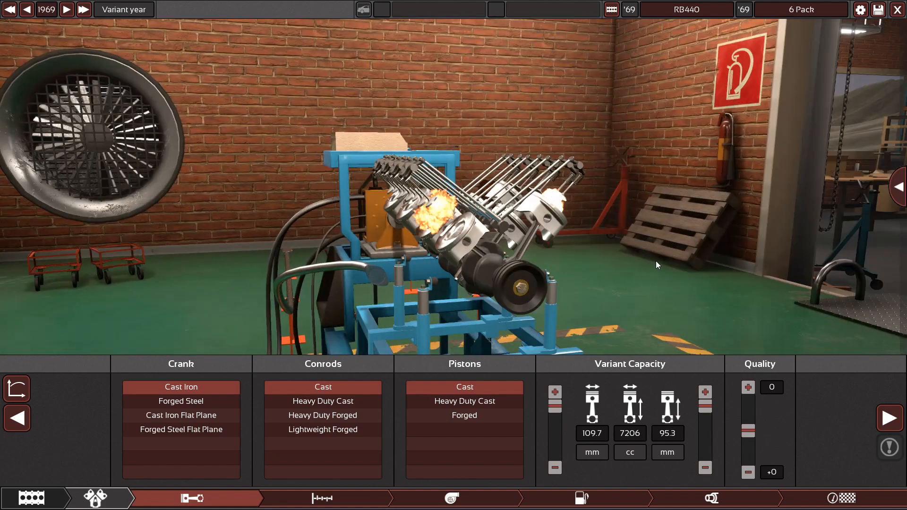
{"action": "left_click", "coordinate": [711, 497]}
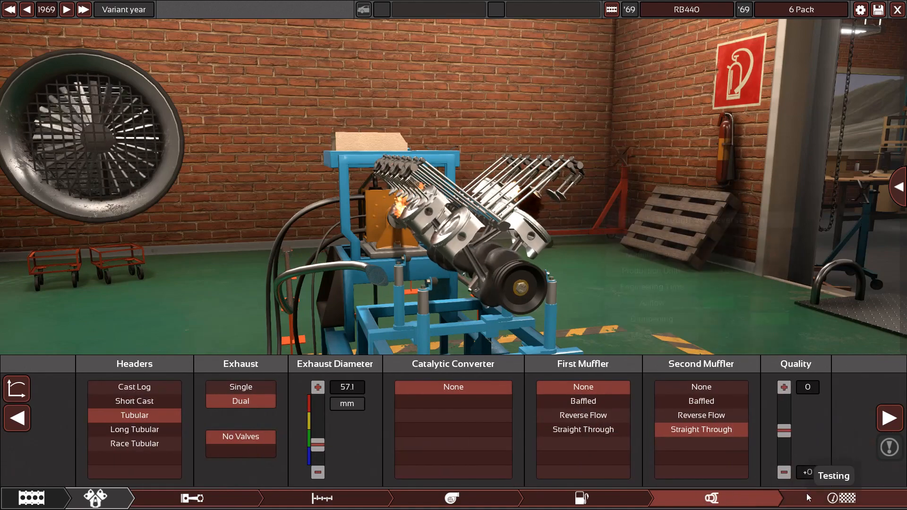
Show the test statistics: 322.2 hp at 4300 RPM, 399.4 lb-ft at 4100 RPM.
{"action": "left_click", "coordinate": [843, 499]}
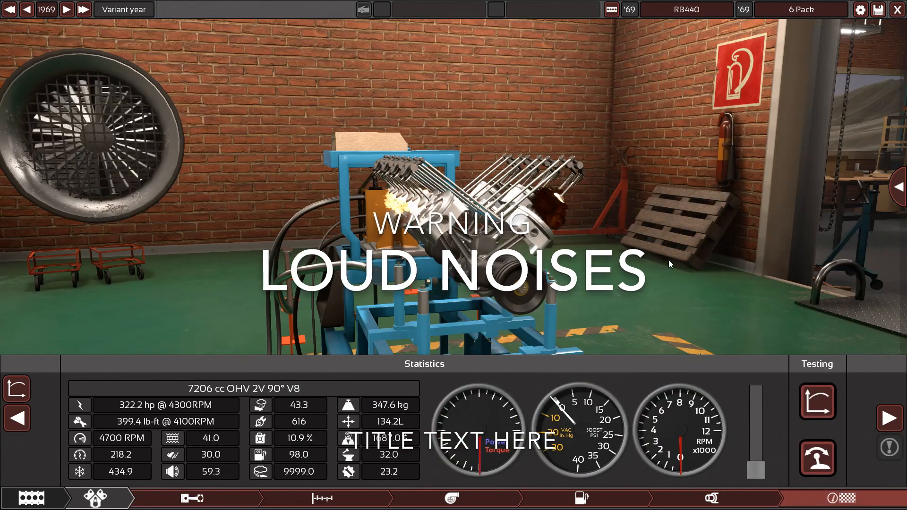